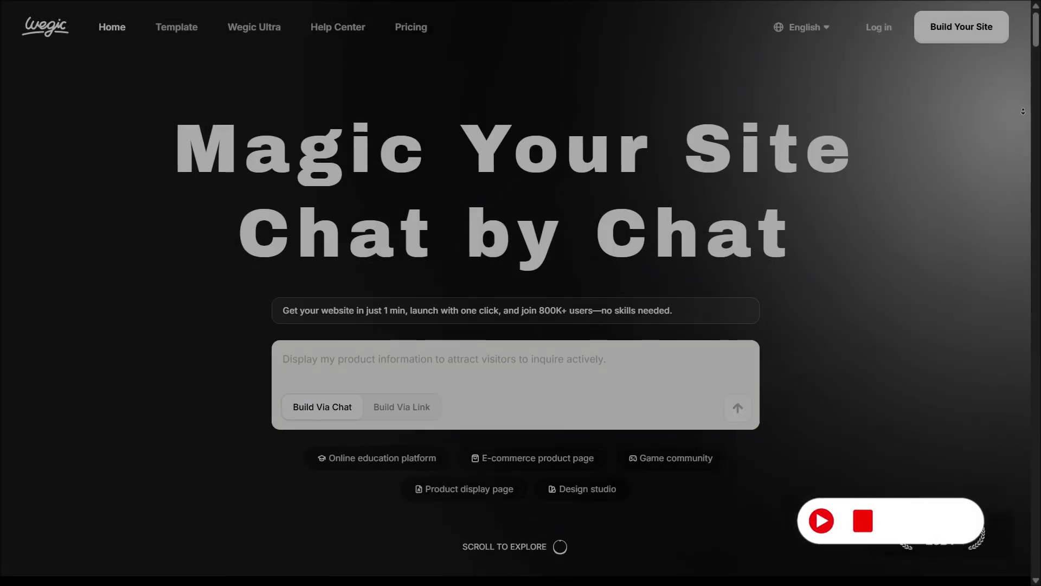
Scroll down the Wegic page while requesting a modern black-and-white portfolio site from Kimmy
scroll(515, 293, down, 2)
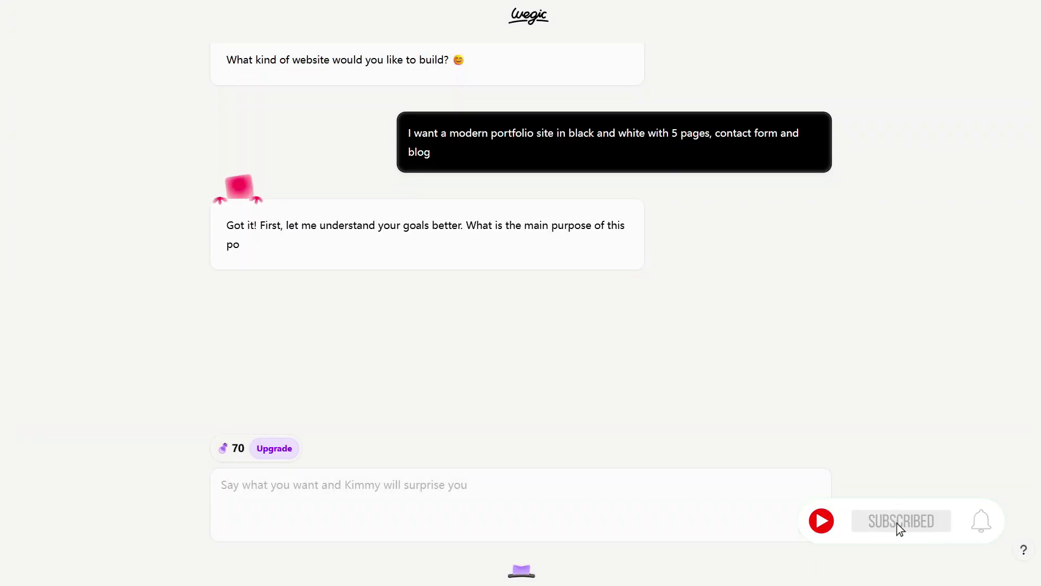
Answer Kimmy with showcase creative work, general public audience and include a blog, then start generation
click(238, 281)
click(475, 350)
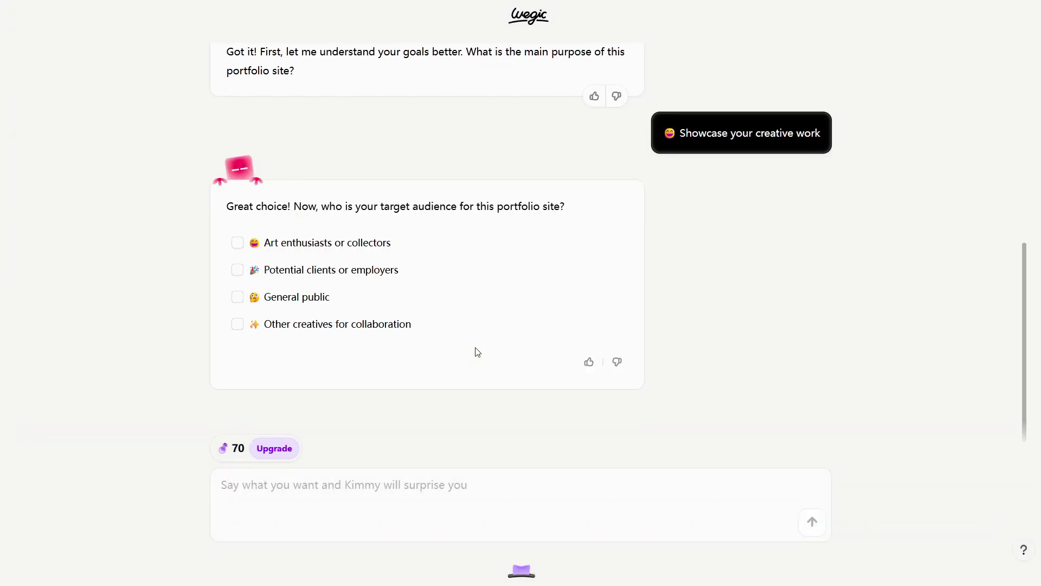
click(485, 321)
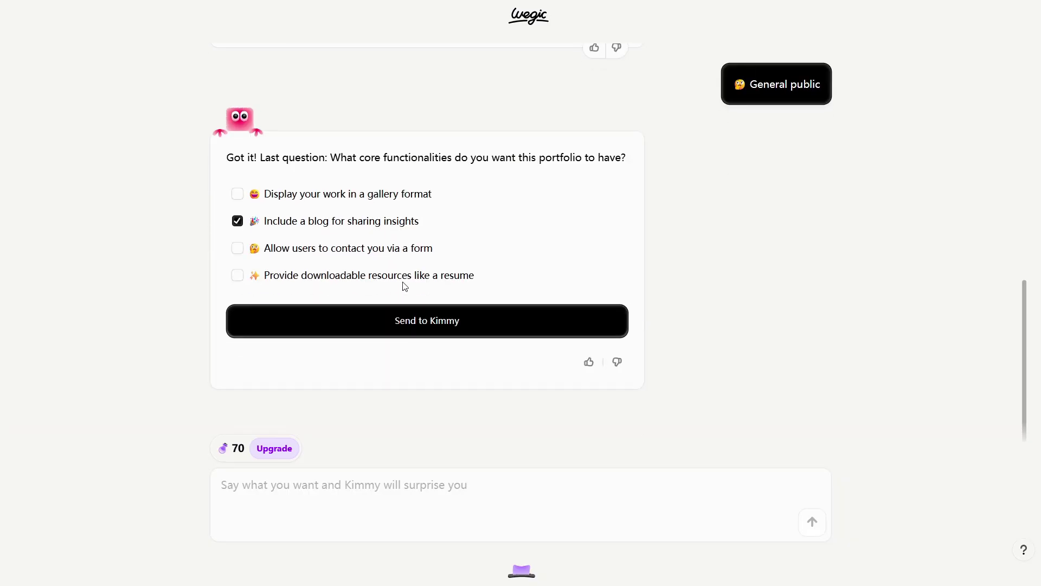
click(403, 319)
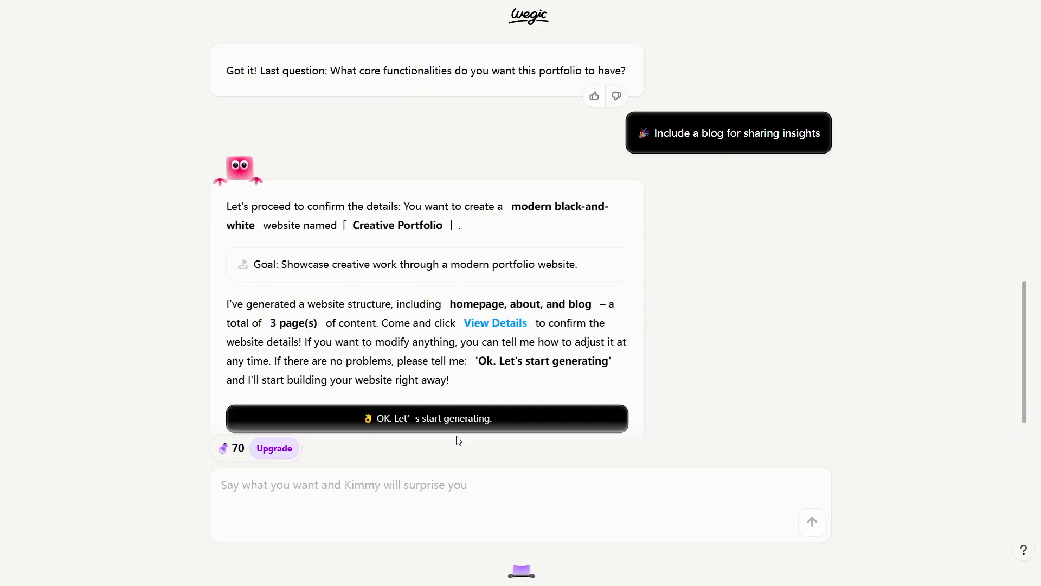
click(467, 418)
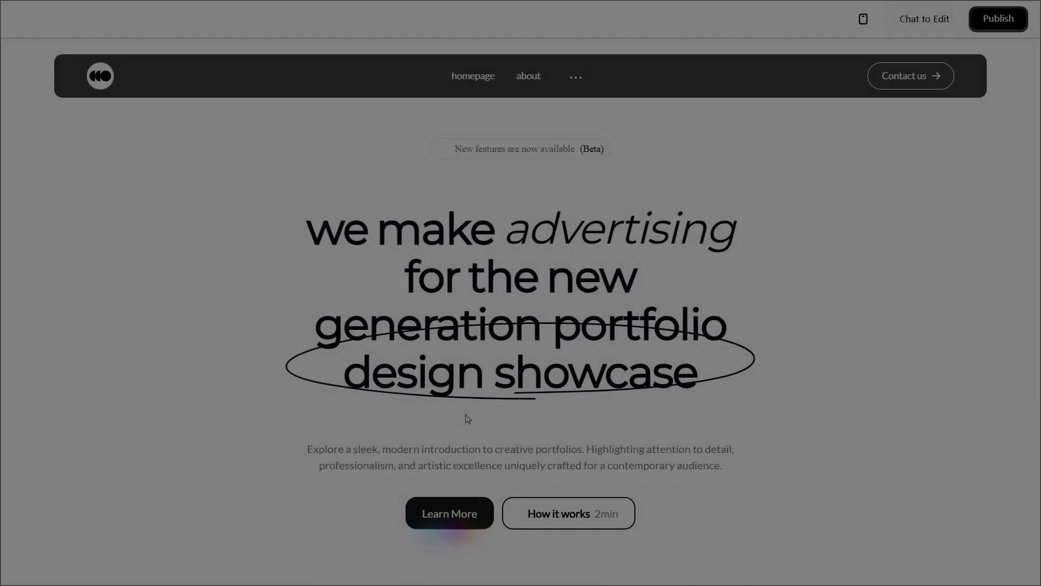
Dismiss the 'Your website is ready to go live!' popup and scroll down the Creative Portfolio preview
scroll(1020, 92, down, 5)
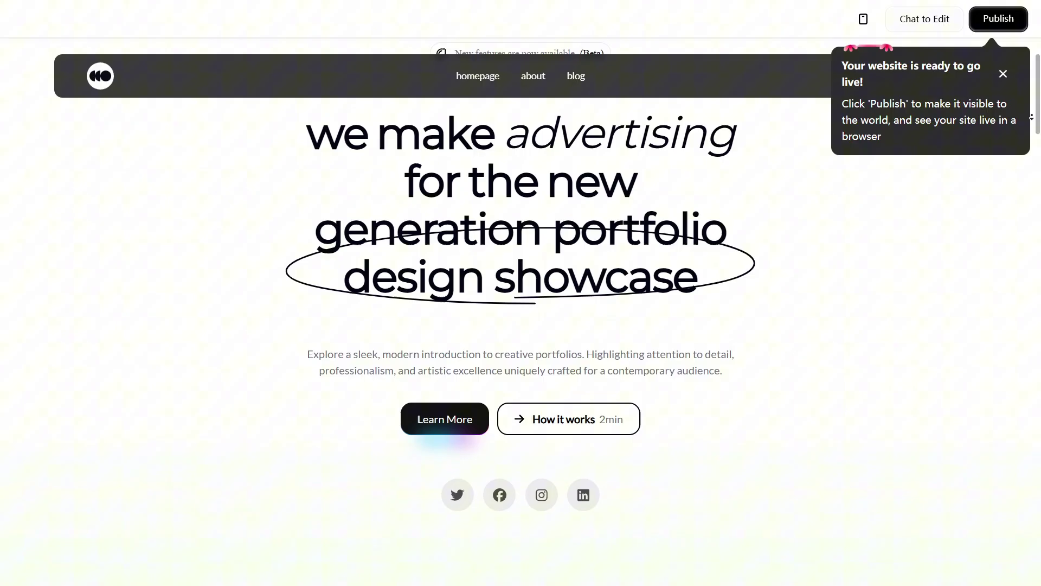
click(1006, 74)
scroll(1011, 89, down, 20)
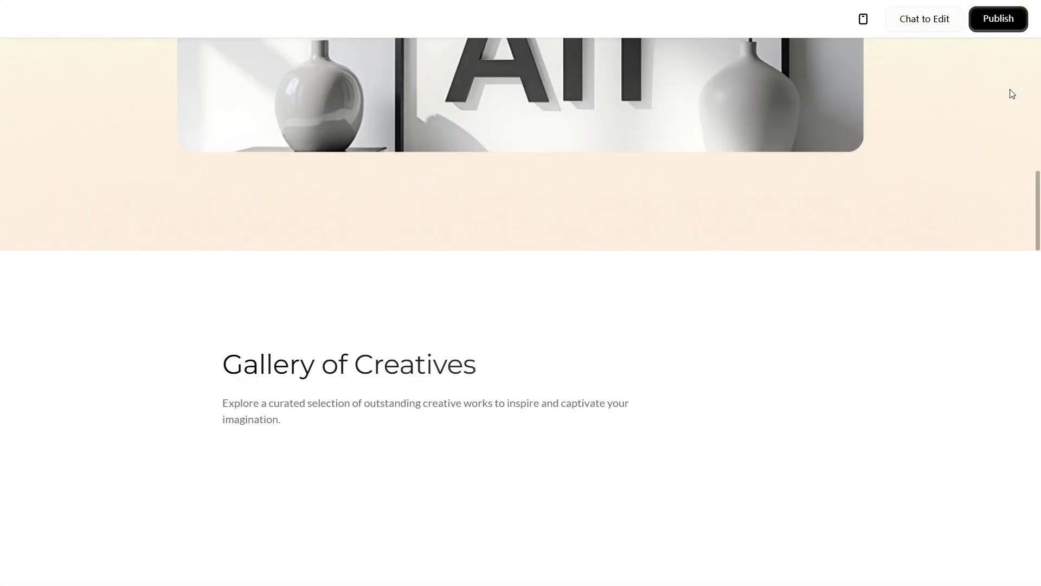
scroll(1012, 93, down, 20)
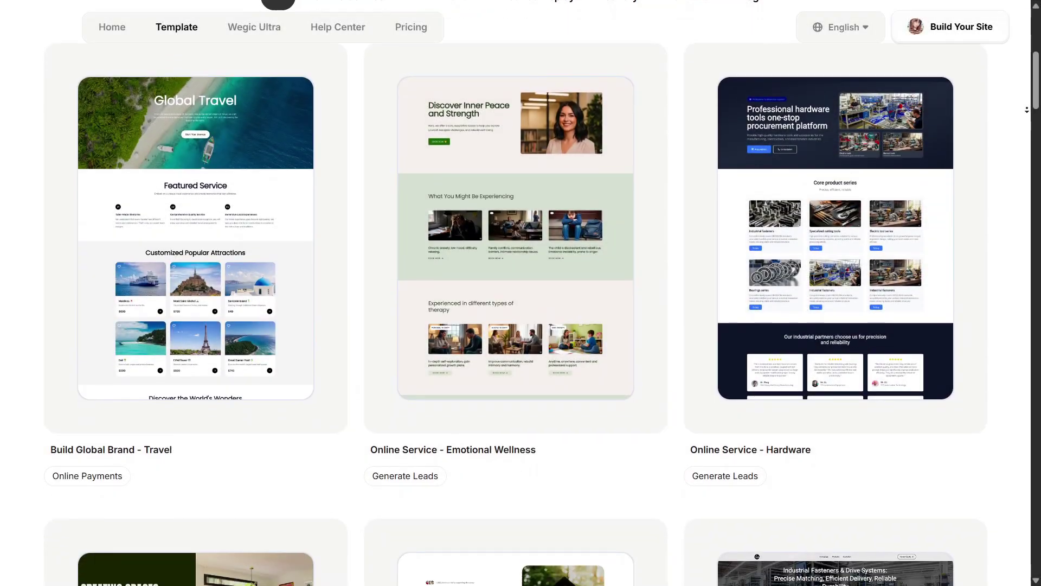
Scroll through template cards like 'Build Global Brand - Travel' and 'Online Service - Hardware'
scroll(1026, 110, down, 3)
scroll(1026, 110, down, 4)
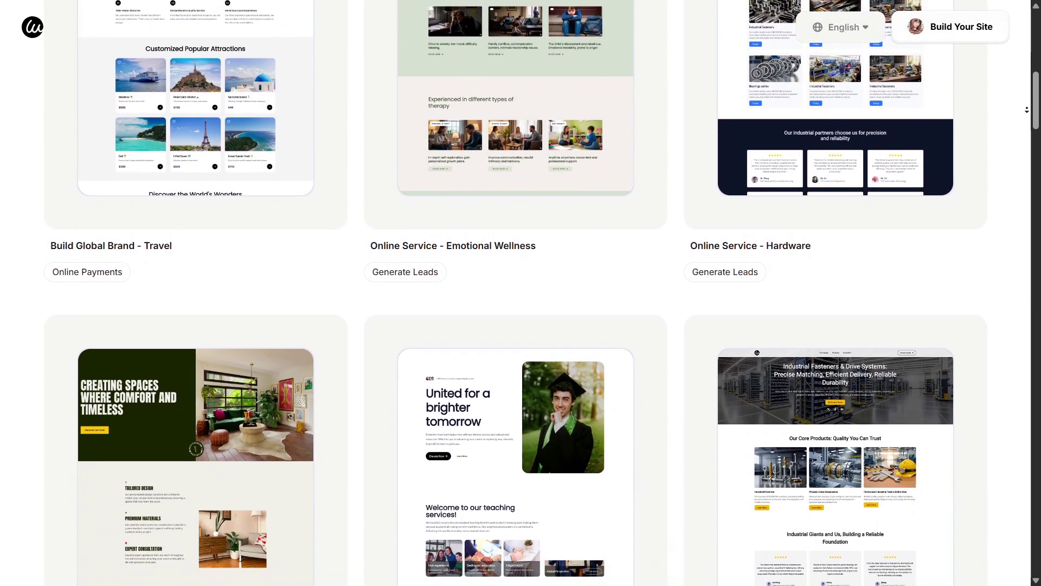
scroll(1027, 110, down, 4)
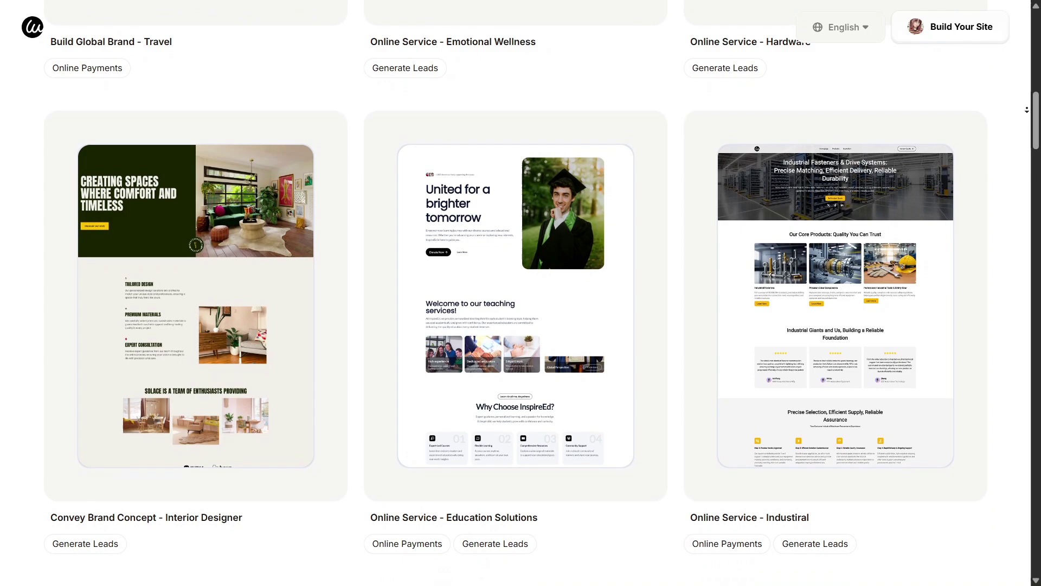
scroll(1027, 110, down, 4)
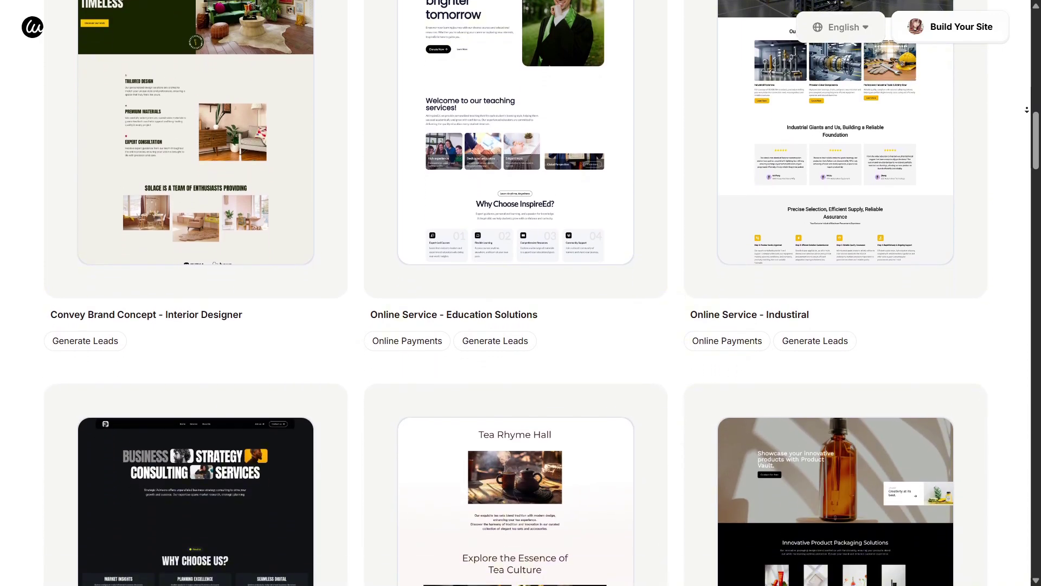
scroll(1026, 110, down, 4)
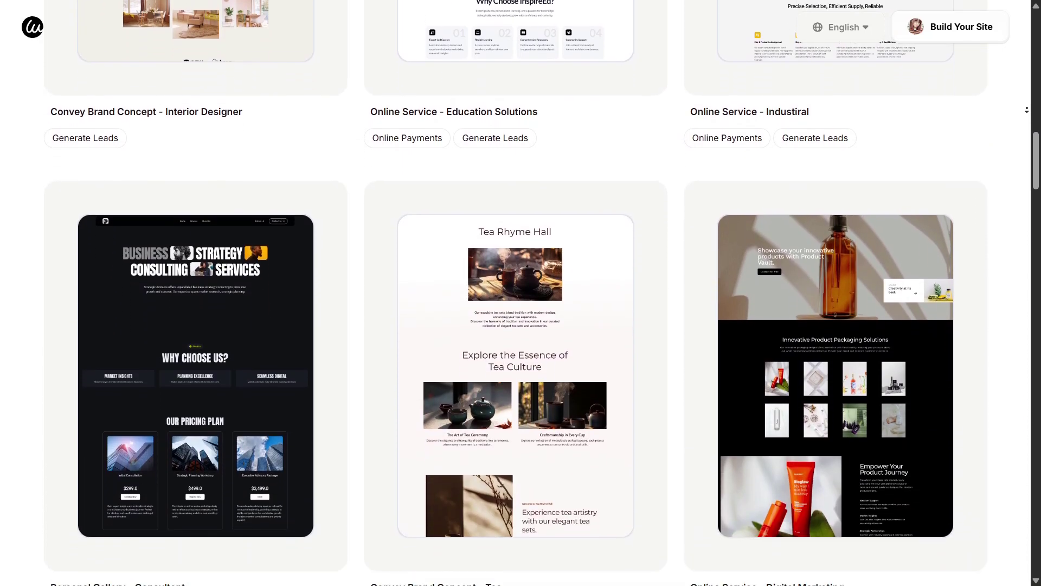
scroll(1027, 110, down, 4)
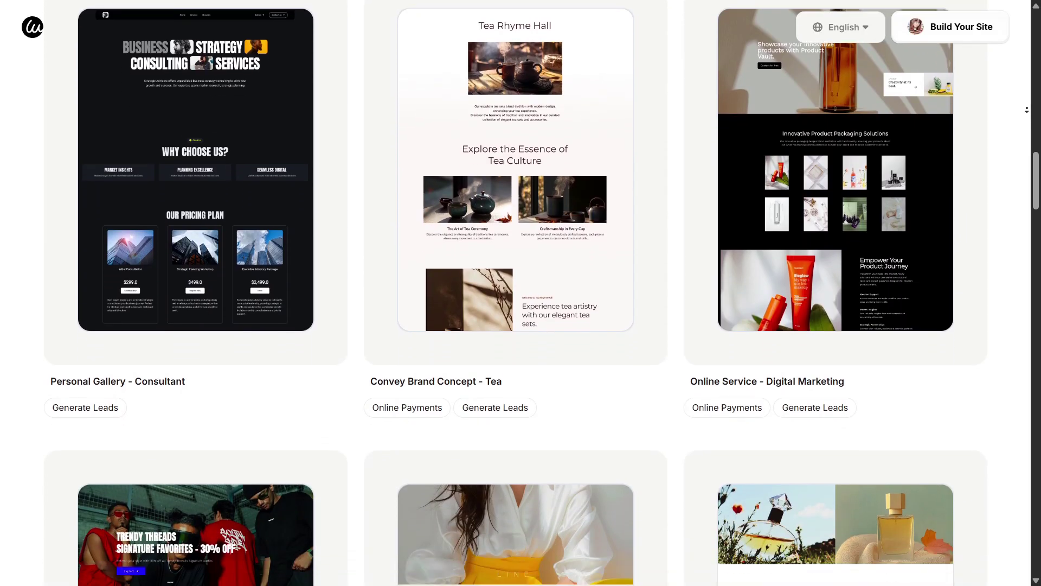
scroll(1026, 110, down, 4)
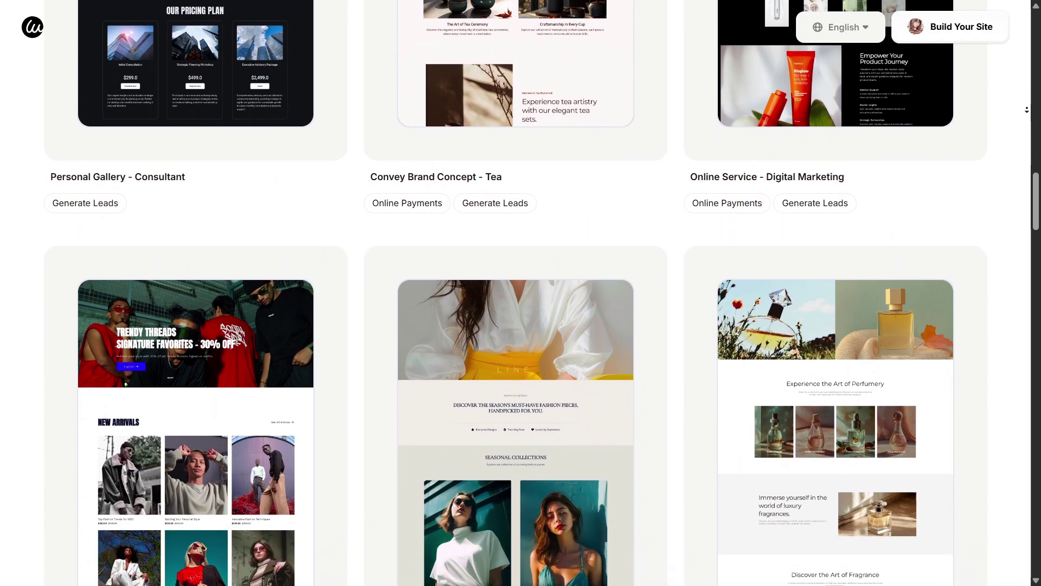
scroll(1026, 110, down, 4)
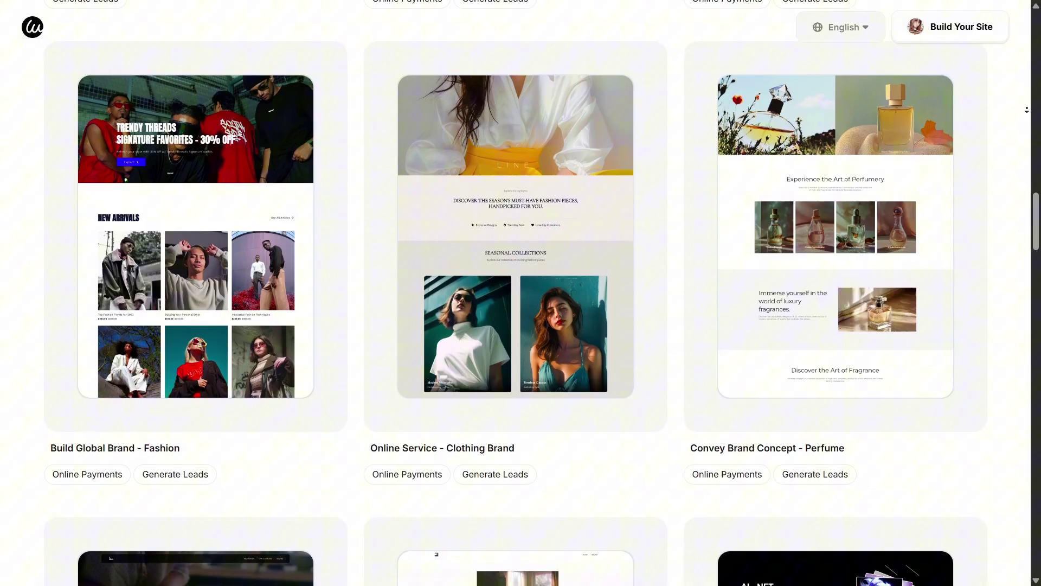
scroll(1027, 110, down, 4)
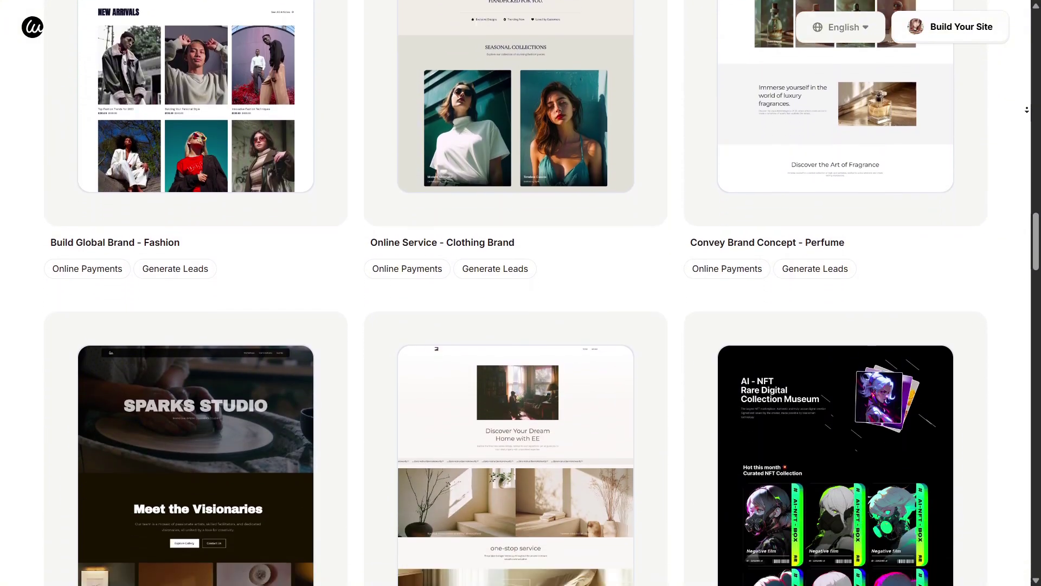
scroll(1027, 110, down, 2)
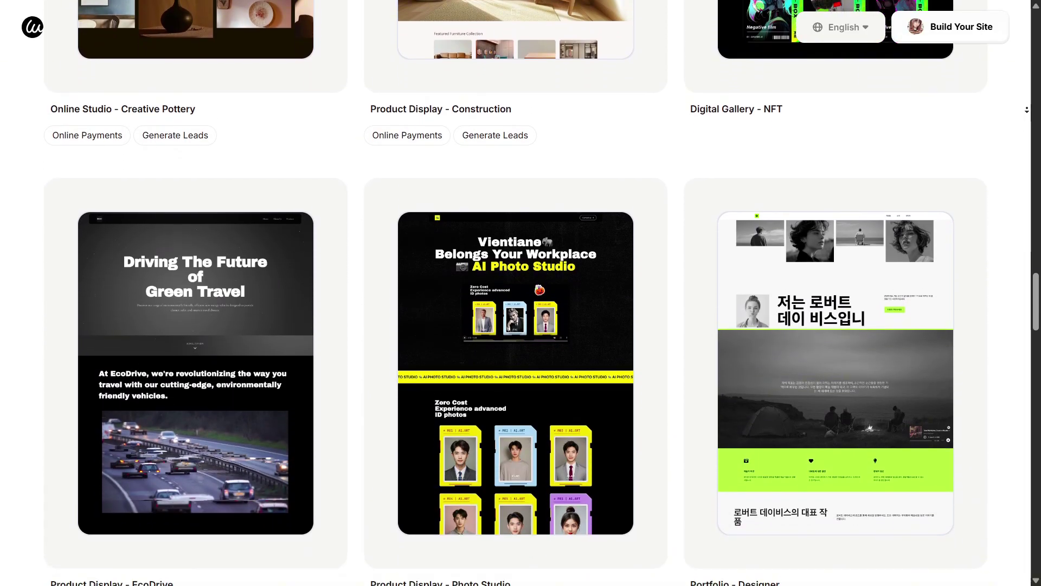
scroll(1026, 110, down, 1)
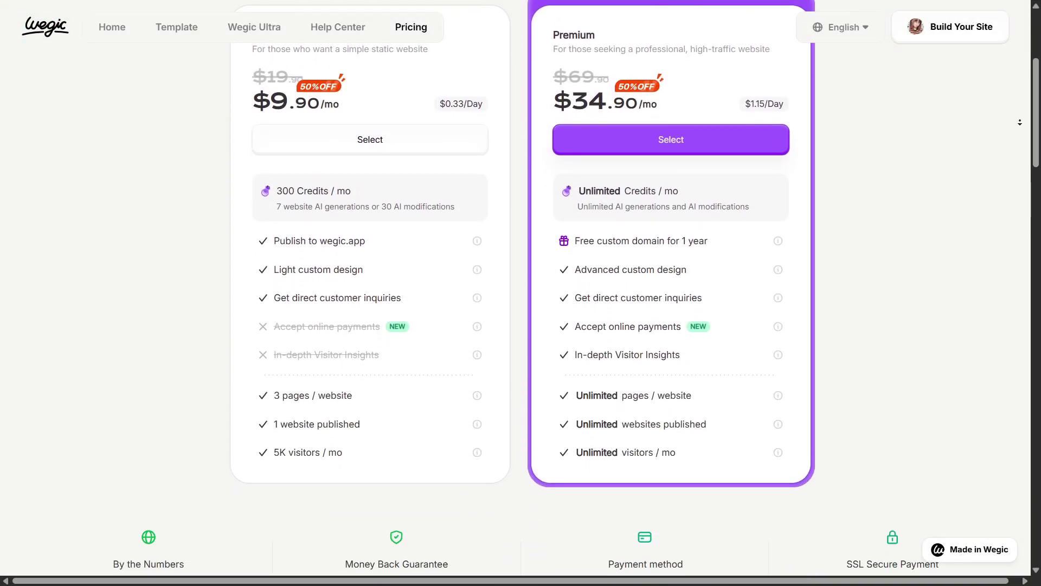
Scroll the Pricing page to the Compare Plans Publishing, Hosting and Support rows for Lite and Premium
scroll(1020, 122, down, 3)
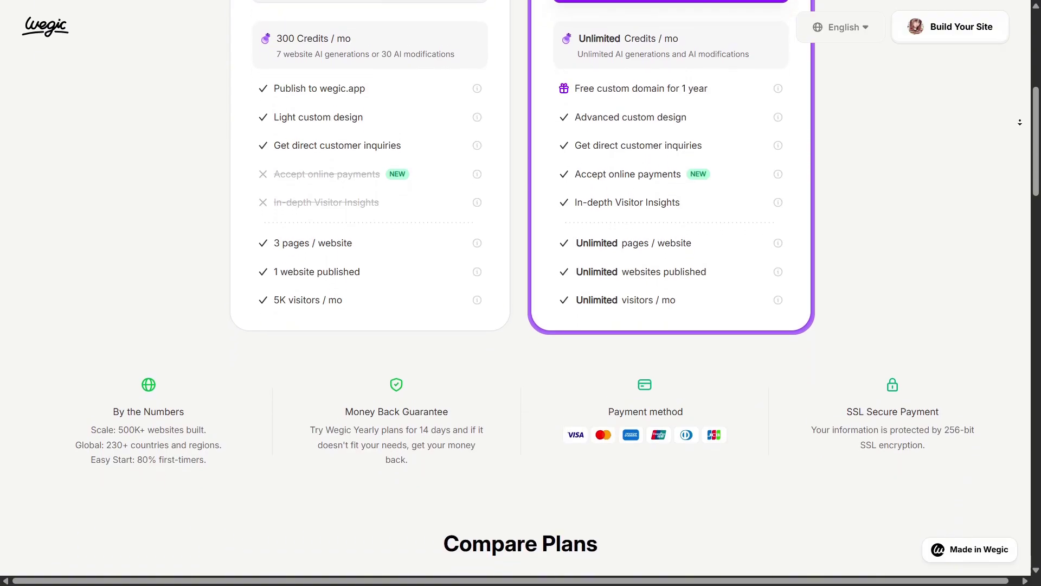
scroll(1019, 123, down, 3)
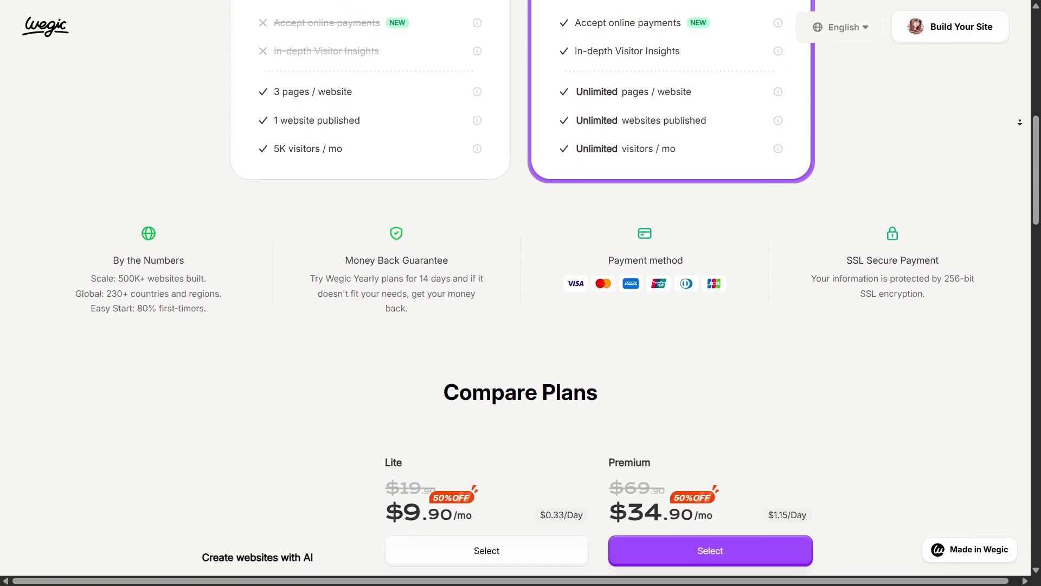
scroll(1020, 123, down, 2)
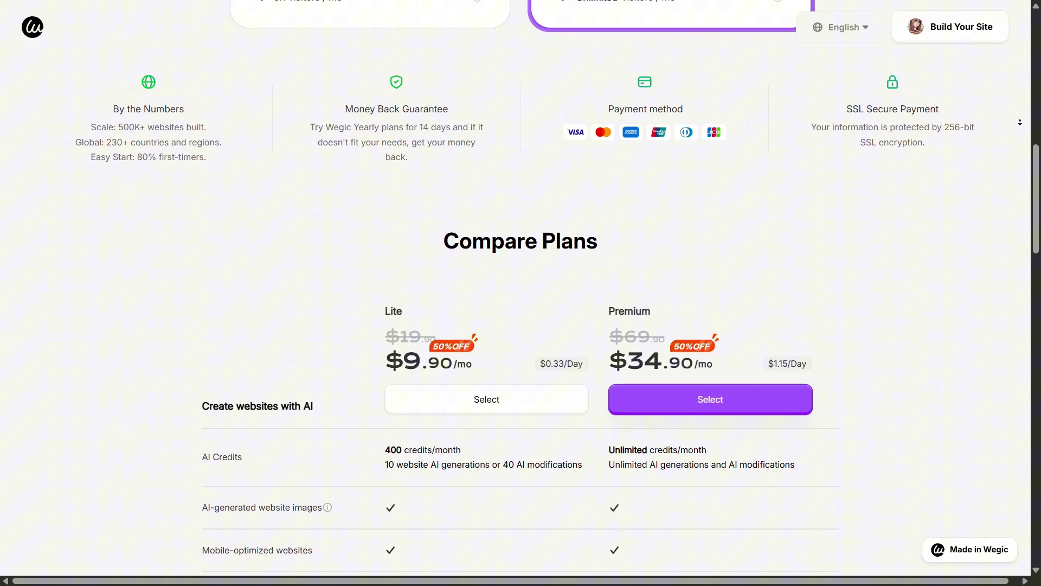
scroll(1020, 123, down, 2)
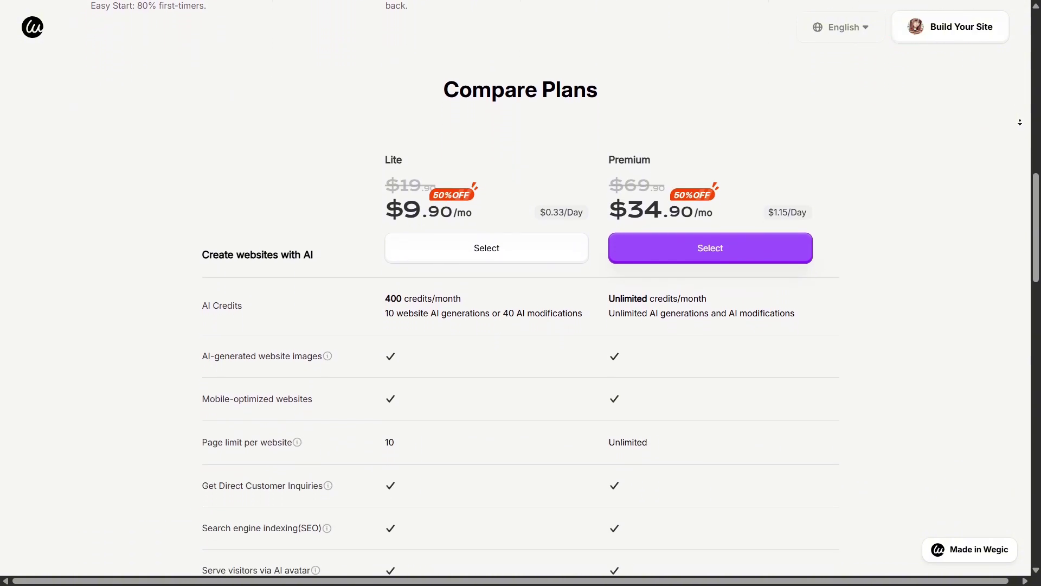
scroll(1019, 122, down, 1)
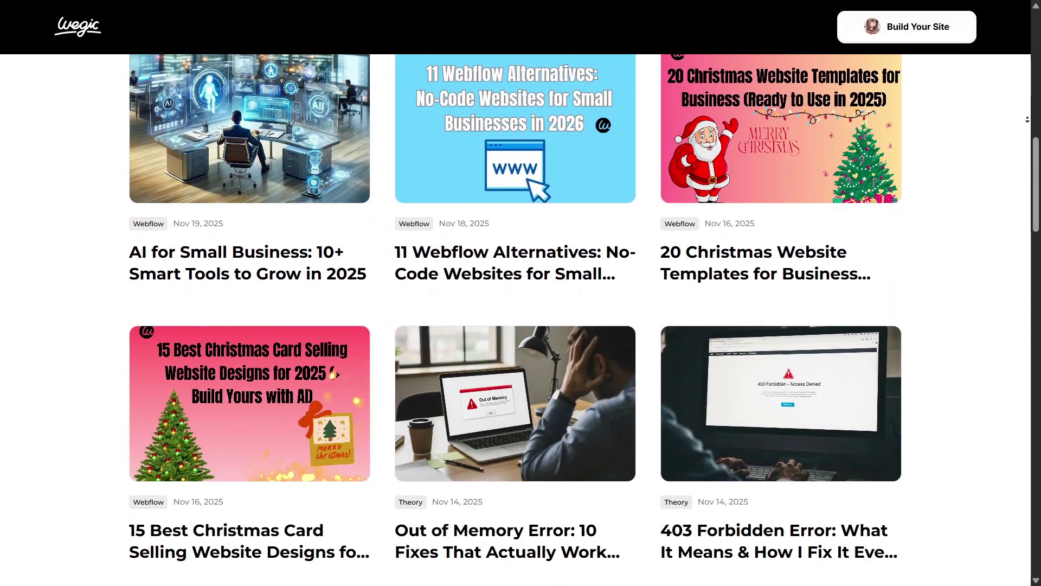
Scroll the blog past Popular Articles and Must-see to the AI Website Builder guides
scroll(1027, 120, down, 4)
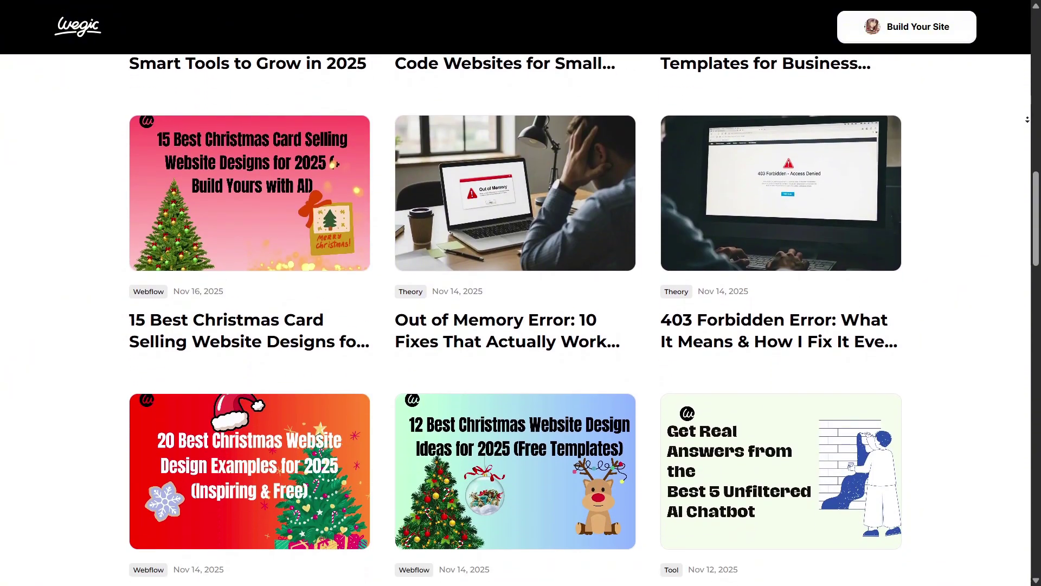
scroll(1026, 119, down, 4)
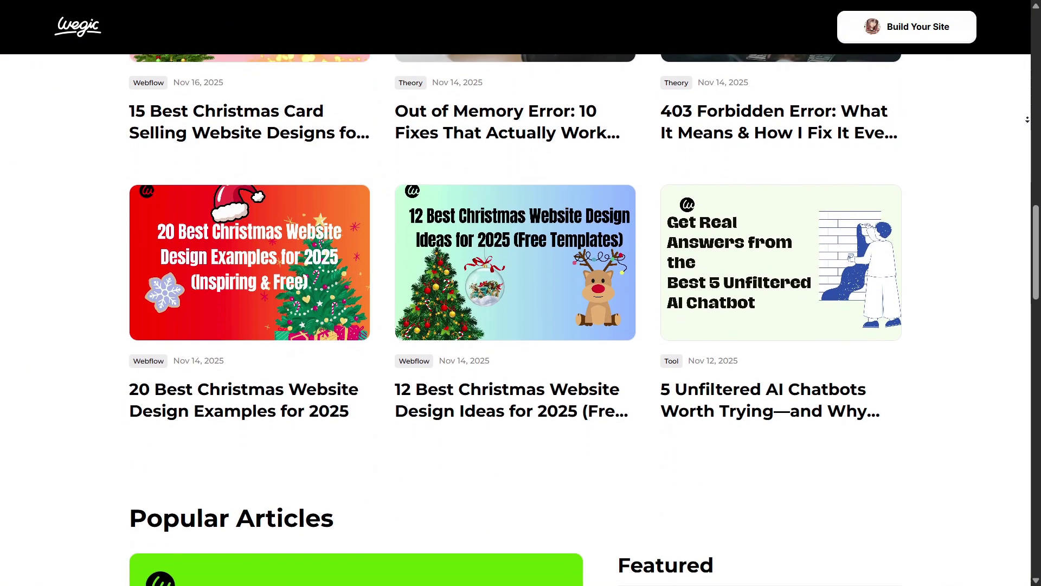
scroll(1027, 120, down, 2)
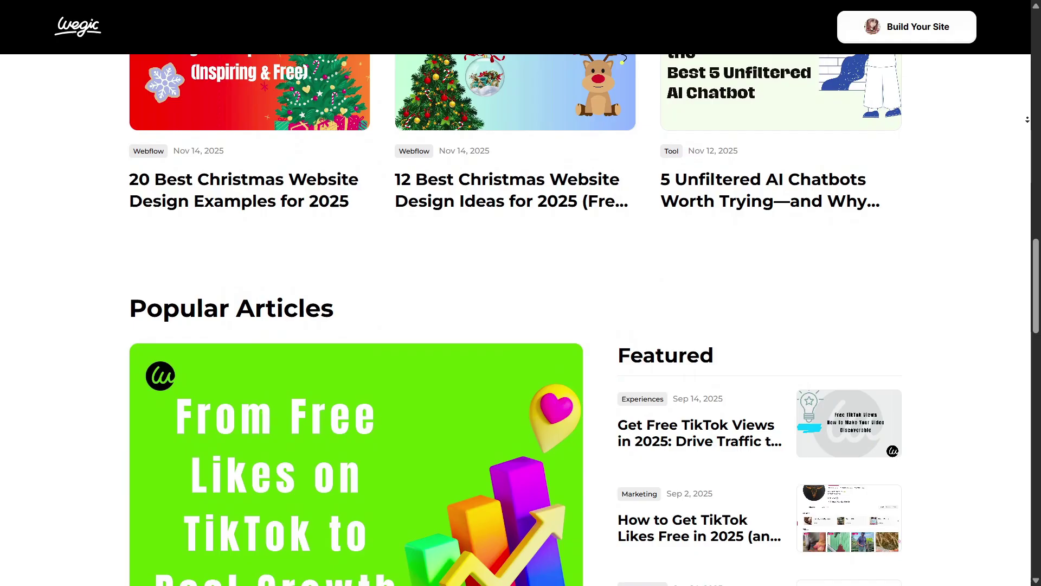
scroll(1026, 119, down, 2)
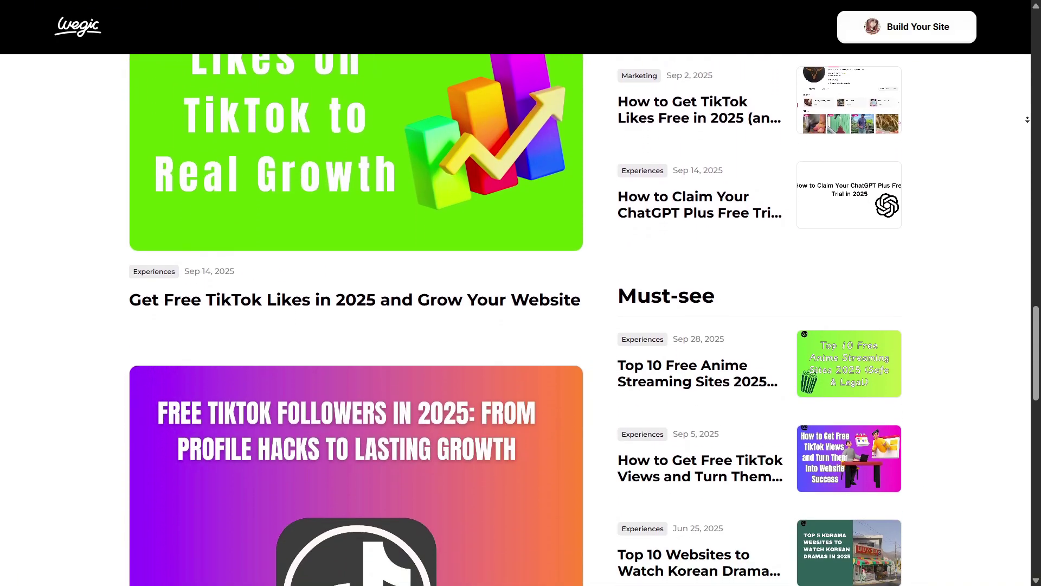
scroll(1026, 119, down, 4)
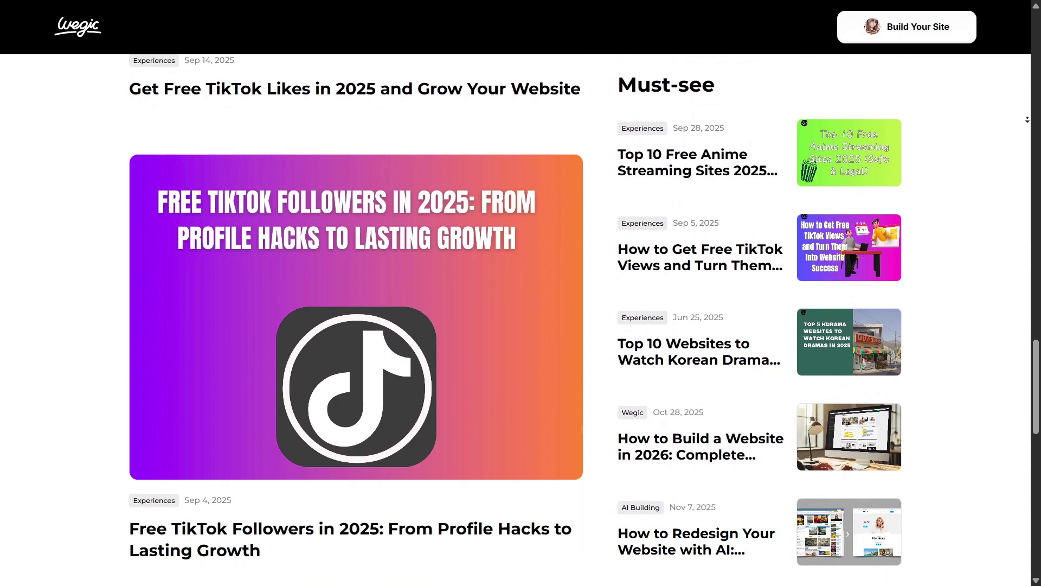
scroll(1027, 120, down, 4)
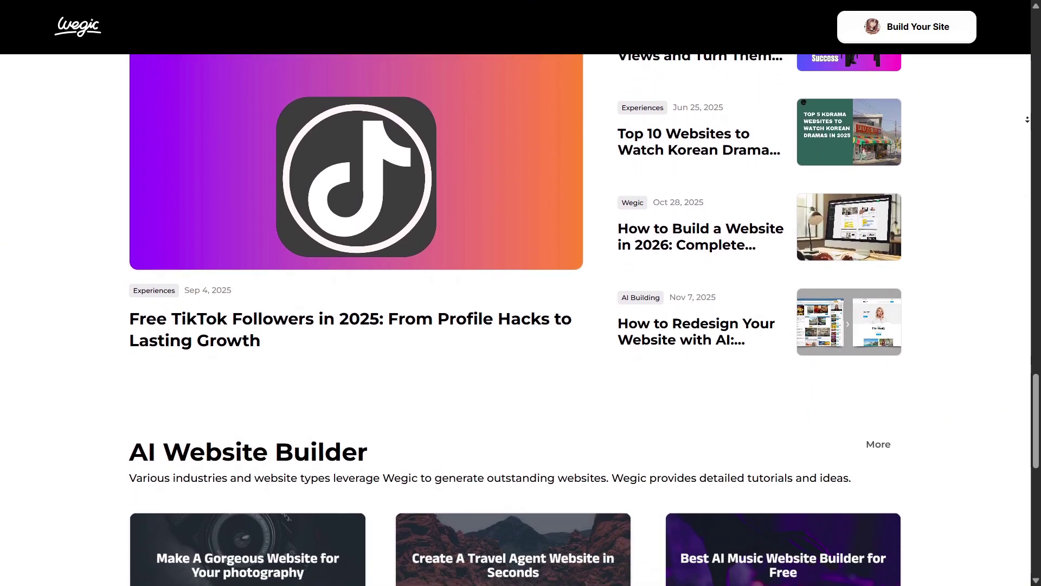